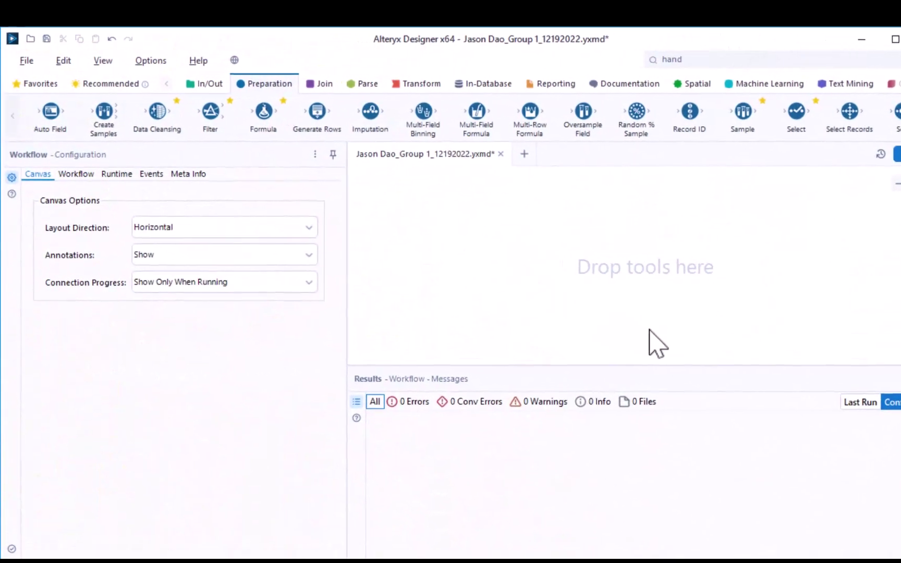
From the In/Out tools, drop an Input Data tool onto the empty canvas
{"action": "left_click", "coordinate": [265, 92]}
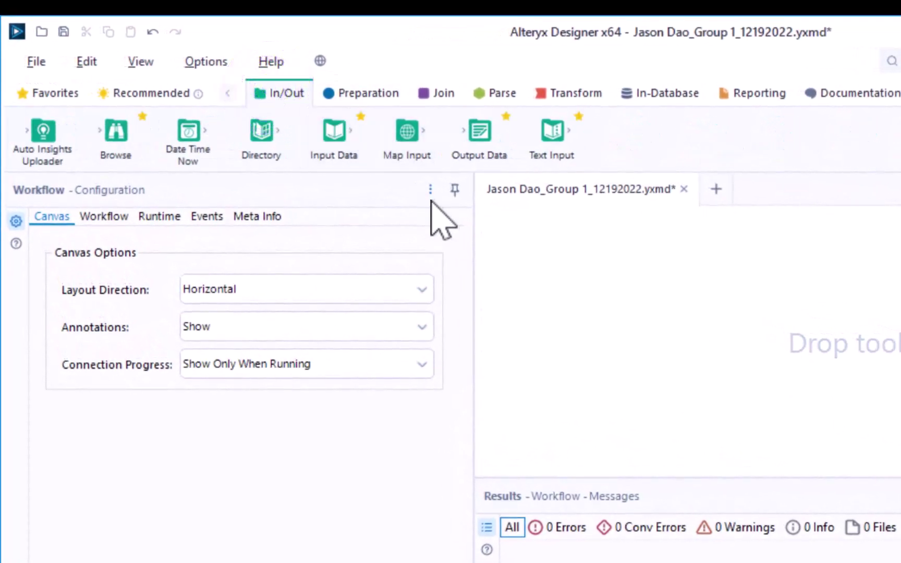
{"action": "left_click_drag", "start_coordinate": [331, 138], "coordinate": [594, 345]}
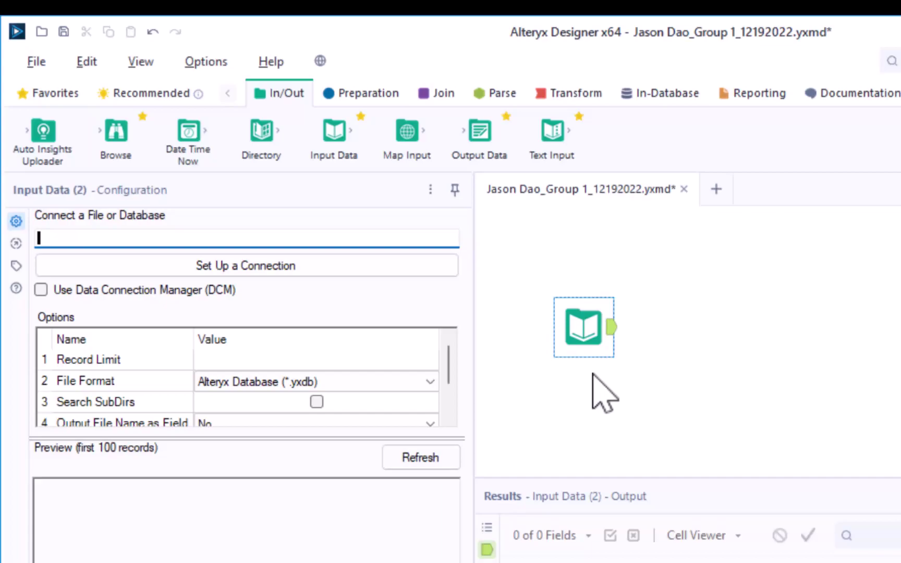
Start a new file connection for the Input Data tool, choosing the Text (.txt) file type
{"action": "left_click", "coordinate": [339, 268]}
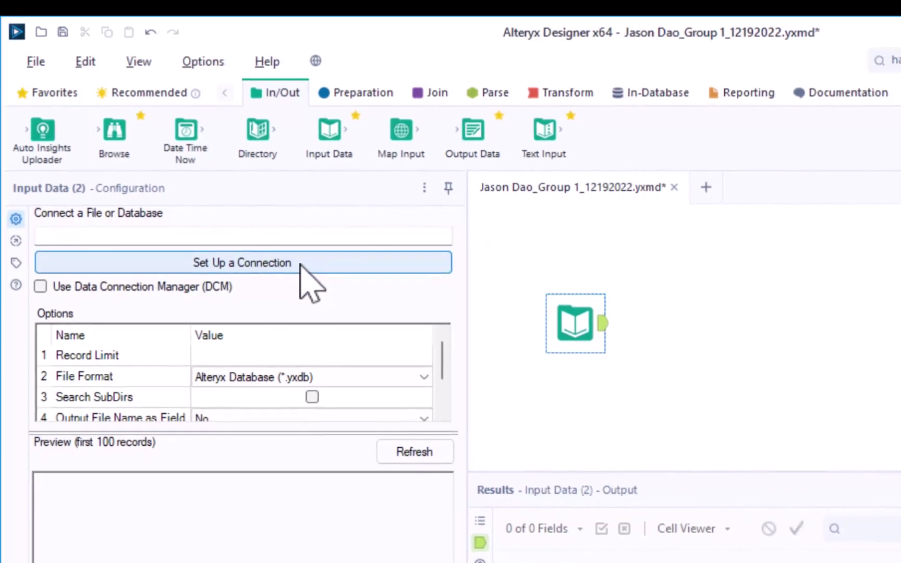
{"action": "left_click", "coordinate": [305, 268]}
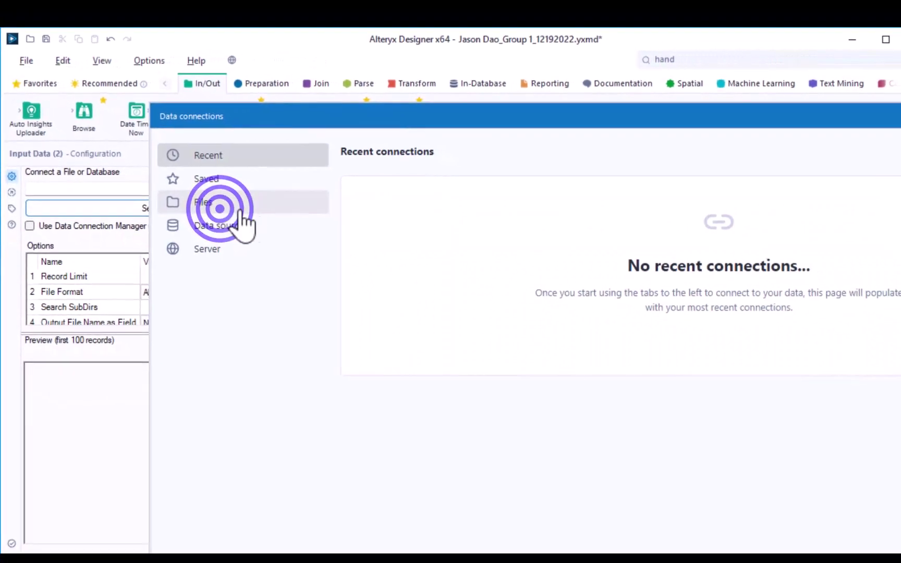
{"action": "left_click_drag", "start_coordinate": [436, 117], "coordinate": [293, 46]}
{"action": "left_click", "coordinate": [59, 130]}
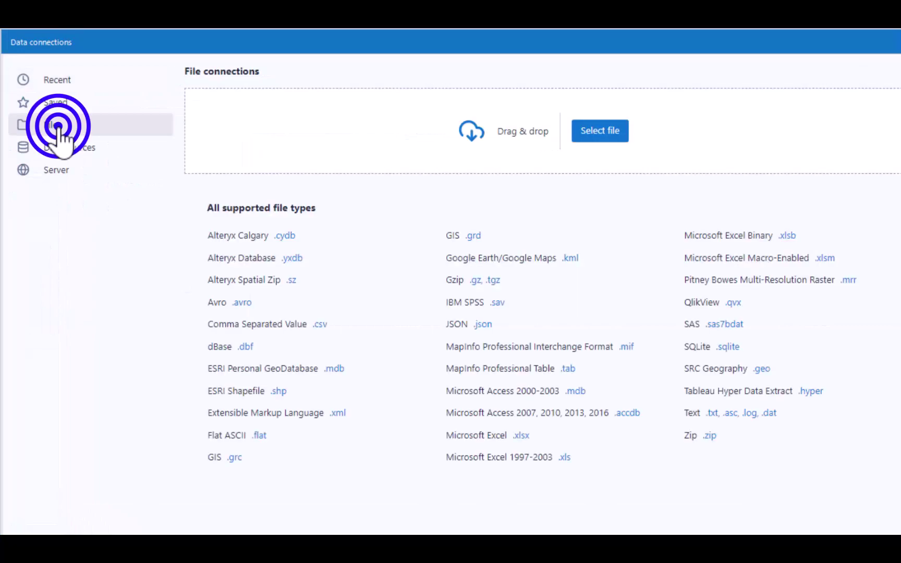
{"action": "left_click", "coordinate": [712, 415]}
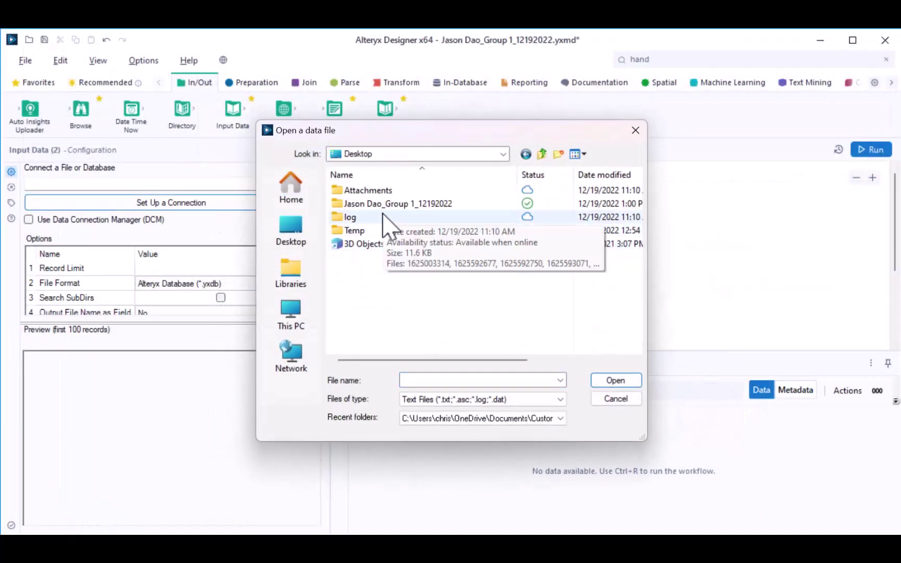
Browse to 10_K_7\Raw Data and select the 12040_Flanigans Enterprises Inc_10-k_2017 file
{"action": "double_click", "coordinate": [386, 205]}
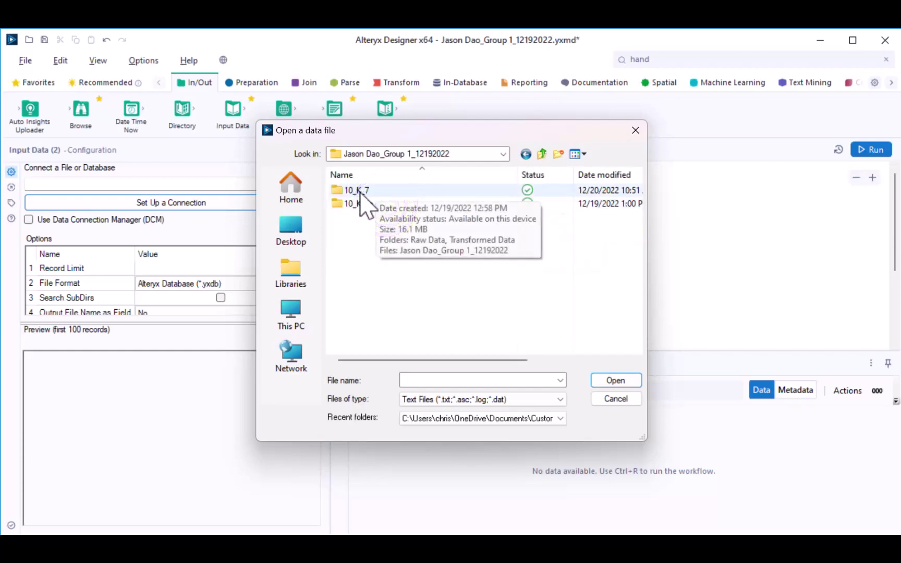
{"action": "double_click", "coordinate": [359, 190]}
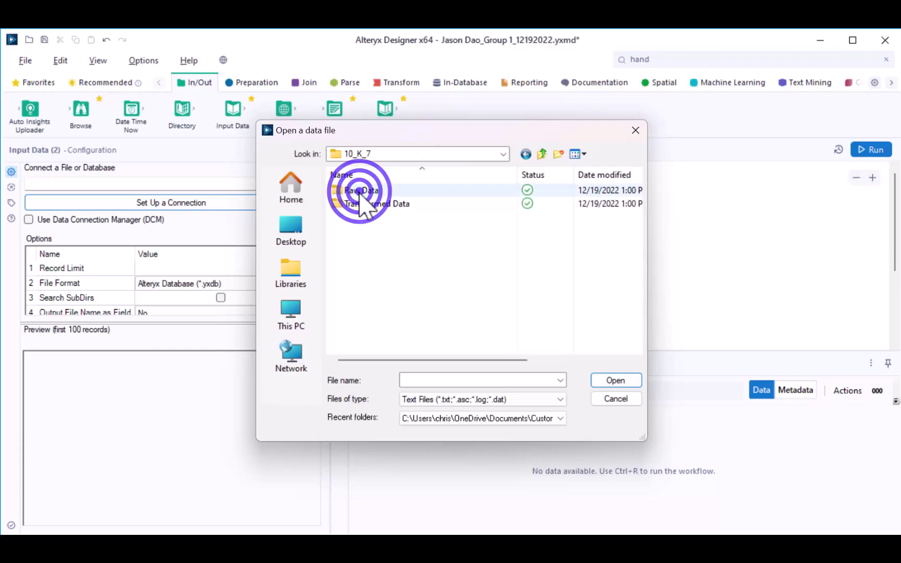
{"action": "double_click", "coordinate": [359, 190]}
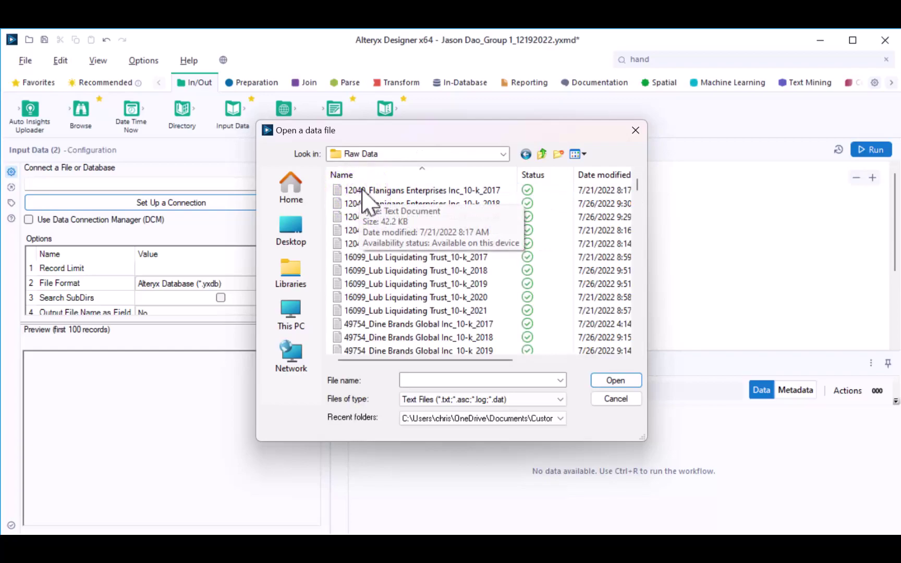
{"action": "left_click", "coordinate": [363, 191]}
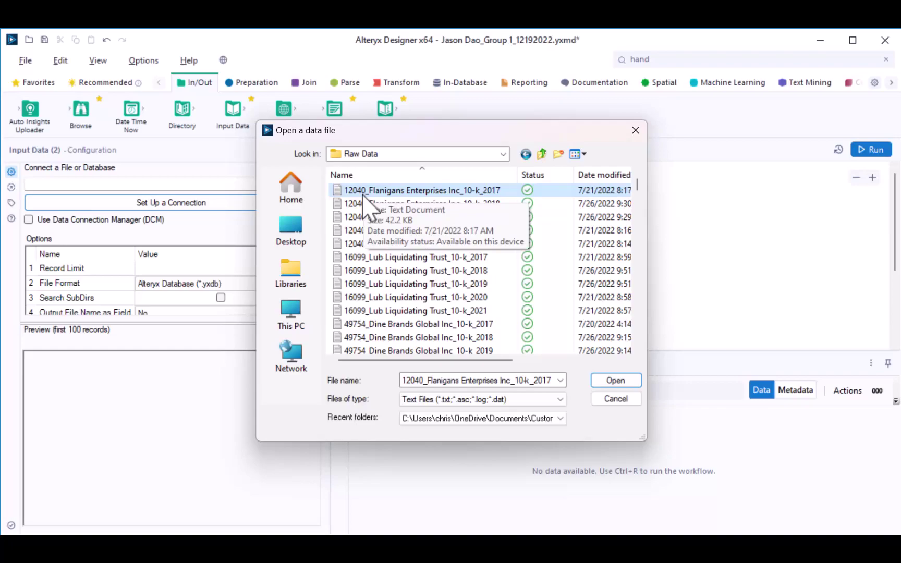
Open the file as delimited text with delimiter None and First Row Contains Field Names unchecked
{"action": "left_click", "coordinate": [603, 381]}
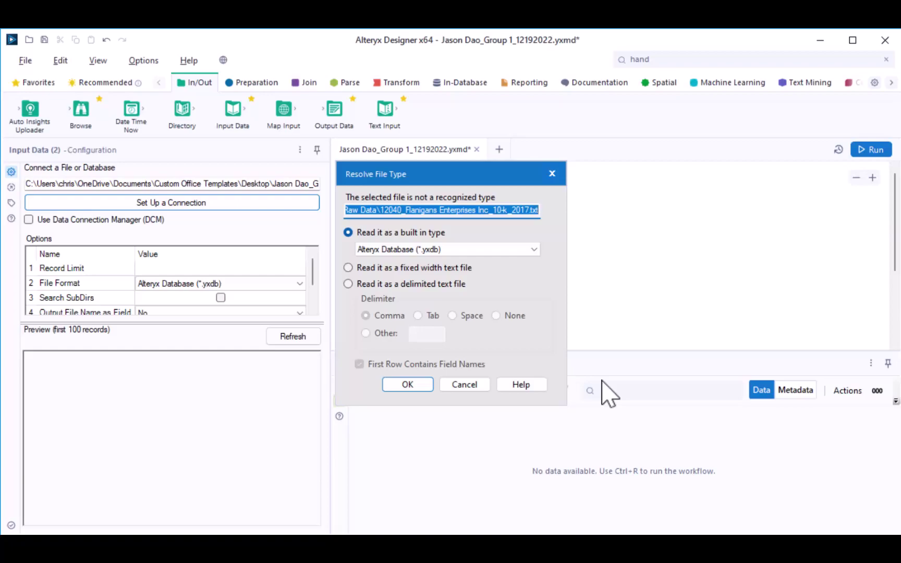
{"action": "left_click", "coordinate": [401, 286]}
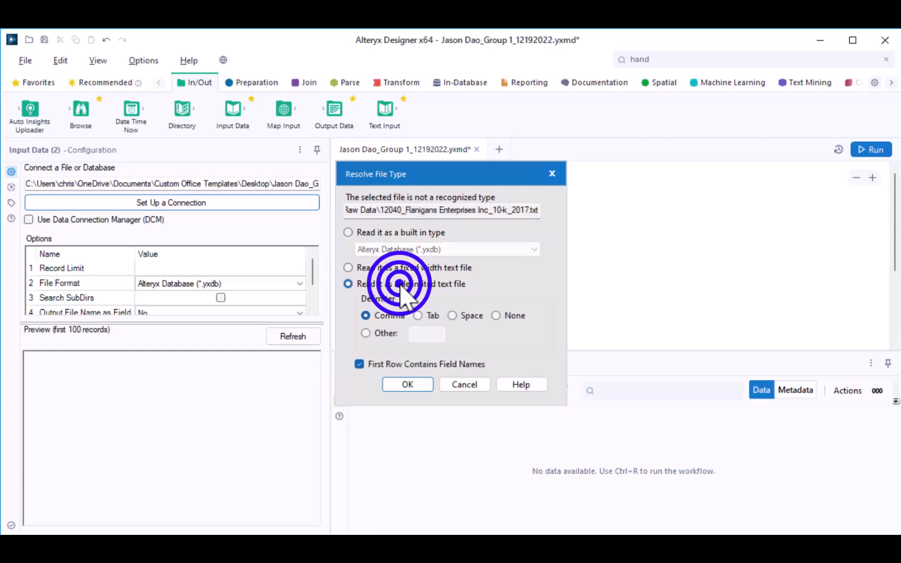
{"action": "left_click", "coordinate": [496, 316]}
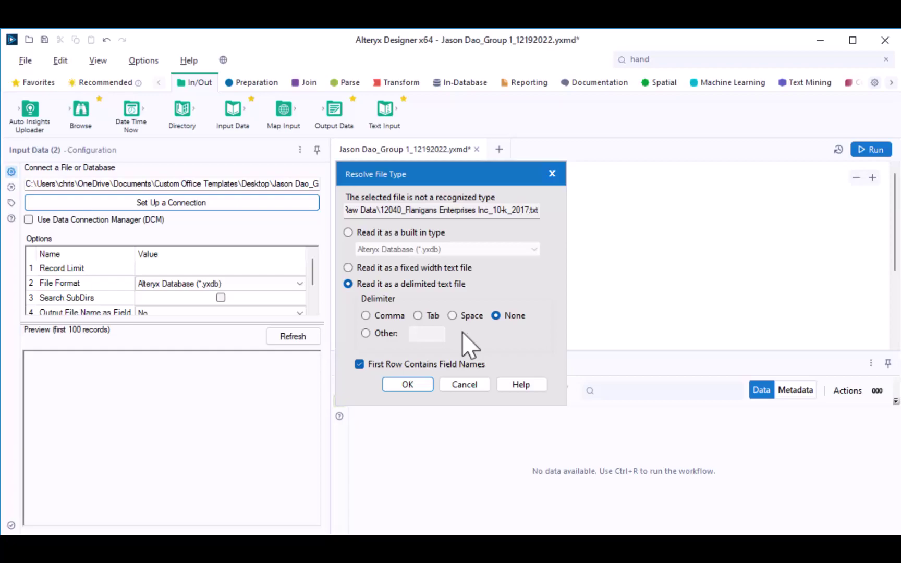
{"action": "left_click", "coordinate": [359, 364]}
{"action": "left_click", "coordinate": [415, 386]}
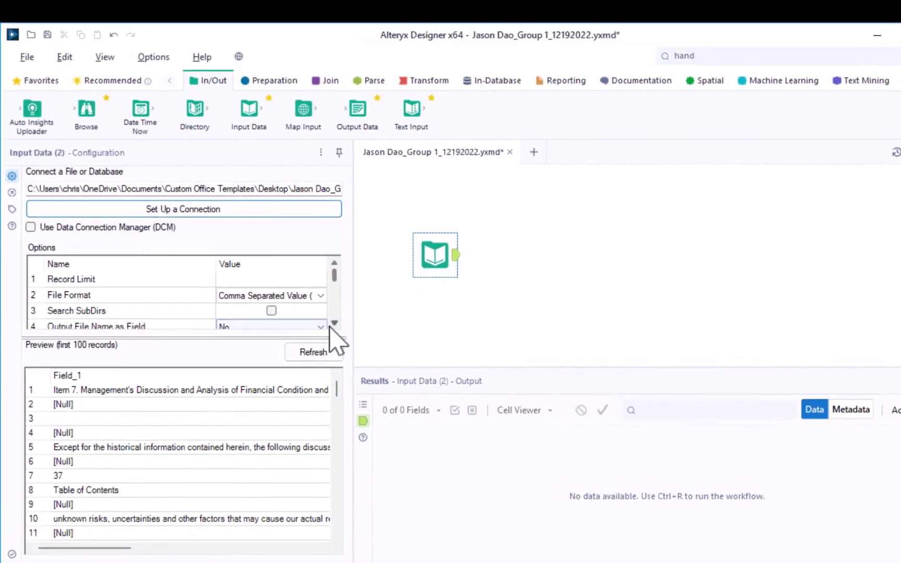
Set the Output File Name as Field option to File Name Only
{"action": "left_click", "coordinate": [333, 323]}
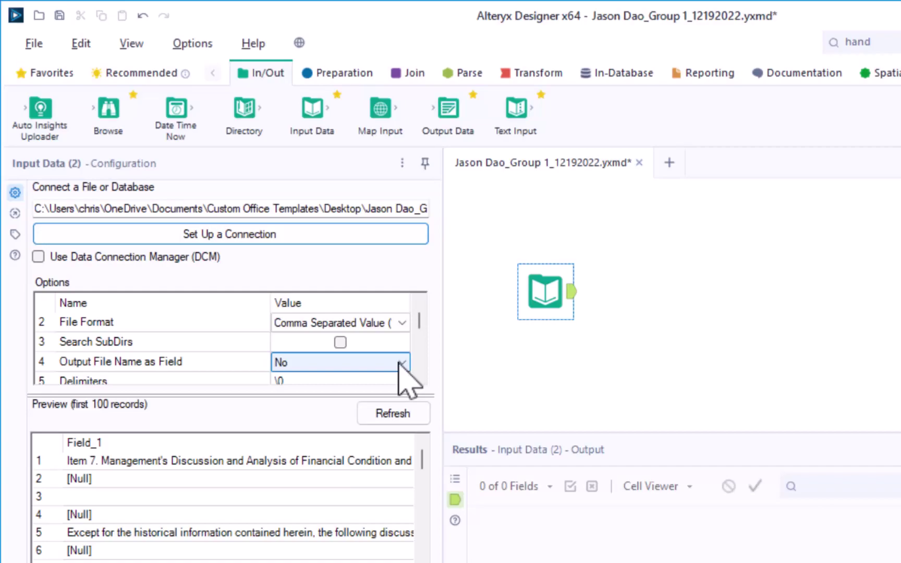
{"action": "left_click", "coordinate": [401, 362]}
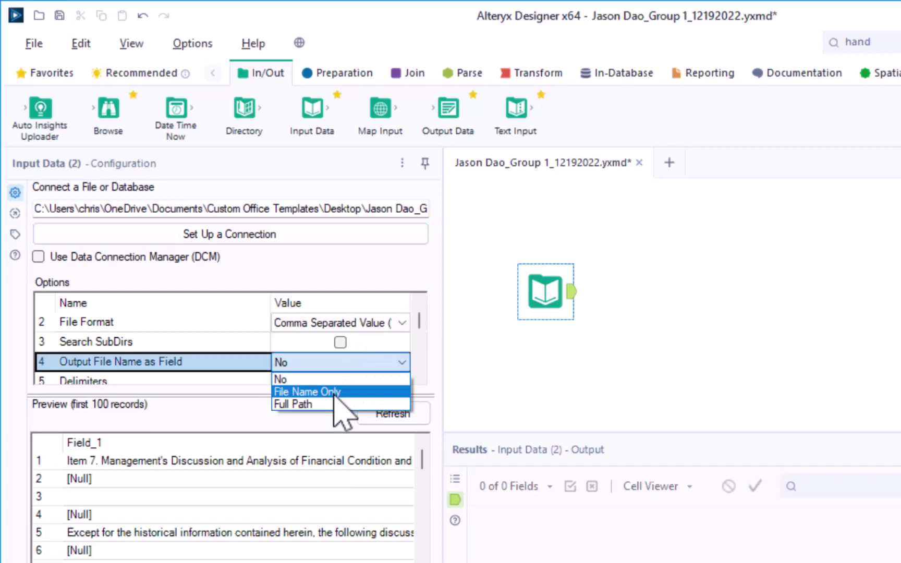
{"action": "left_click", "coordinate": [334, 394]}
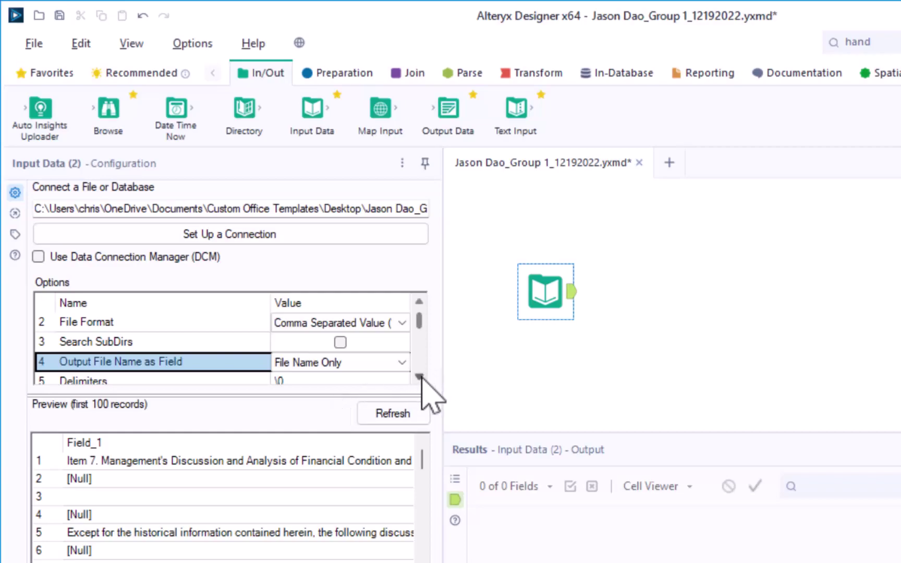
{"action": "left_click", "coordinate": [419, 377]}
{"action": "left_click", "coordinate": [419, 377]}
{"action": "left_click", "coordinate": [419, 377]}
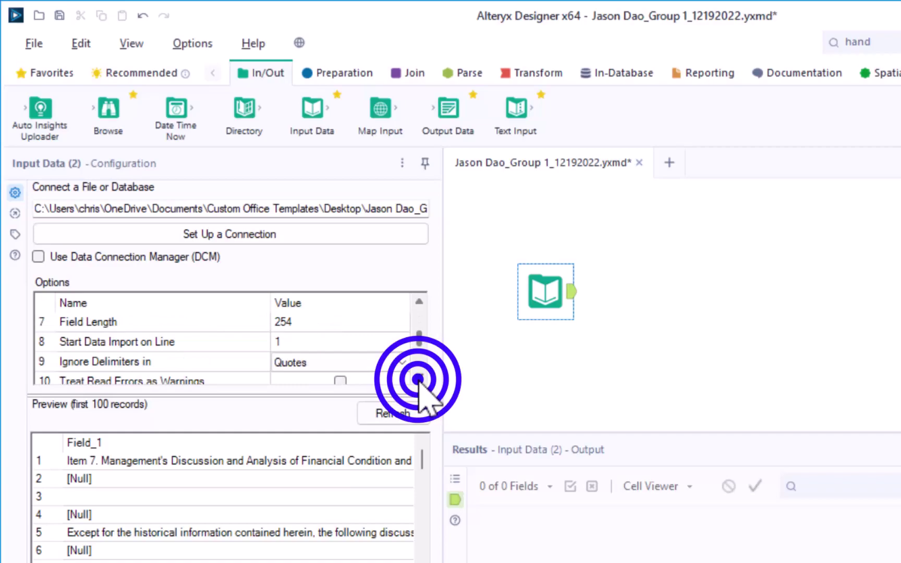
{"action": "left_click", "coordinate": [331, 320]}
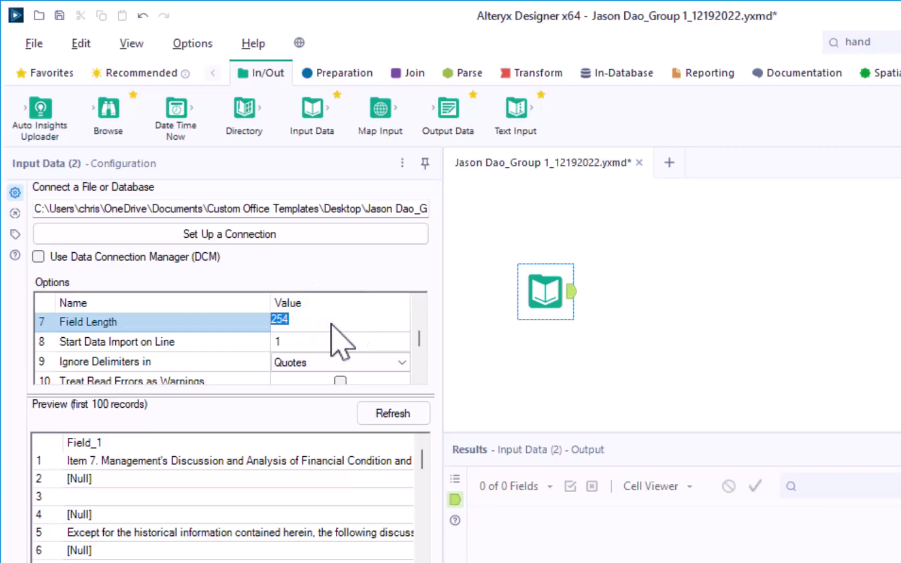
{"action": "left_click", "coordinate": [321, 320]}
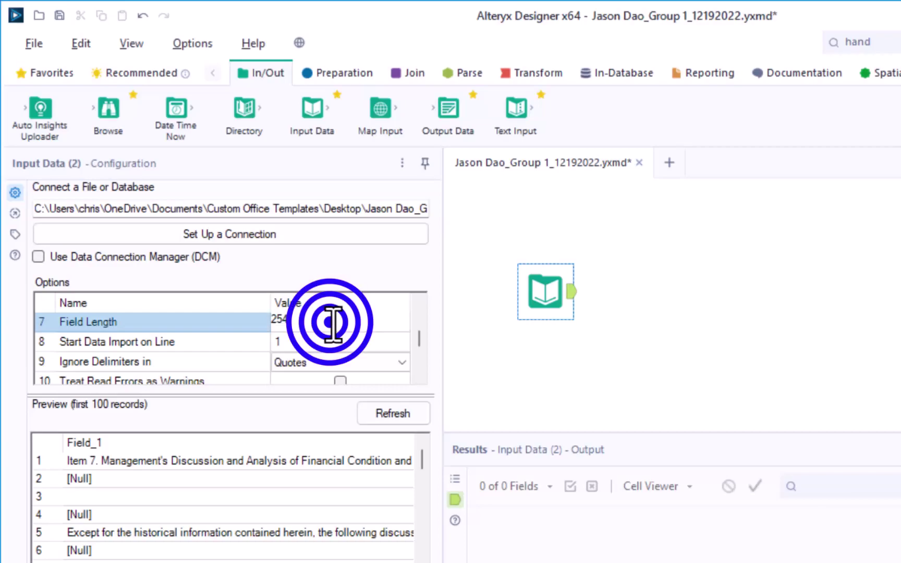
{"action": "type", "text": "214"}
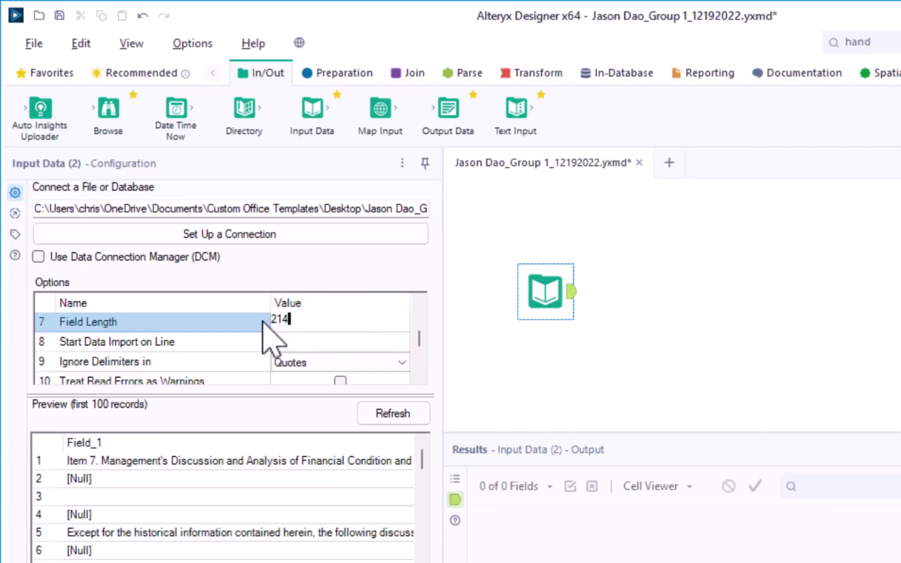
{"action": "type", "text": "7483647"}
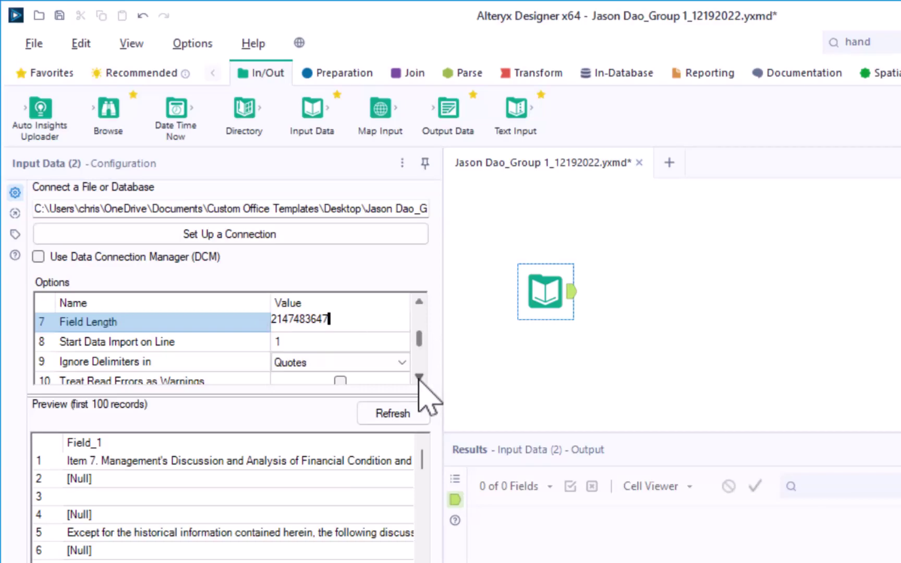
Enable Treat Read Errors as Warnings and change the Code Page from ISO 8859-1 Latin I to Unicode UTF-8
{"action": "left_click", "coordinate": [419, 376]}
{"action": "left_click", "coordinate": [419, 377]}
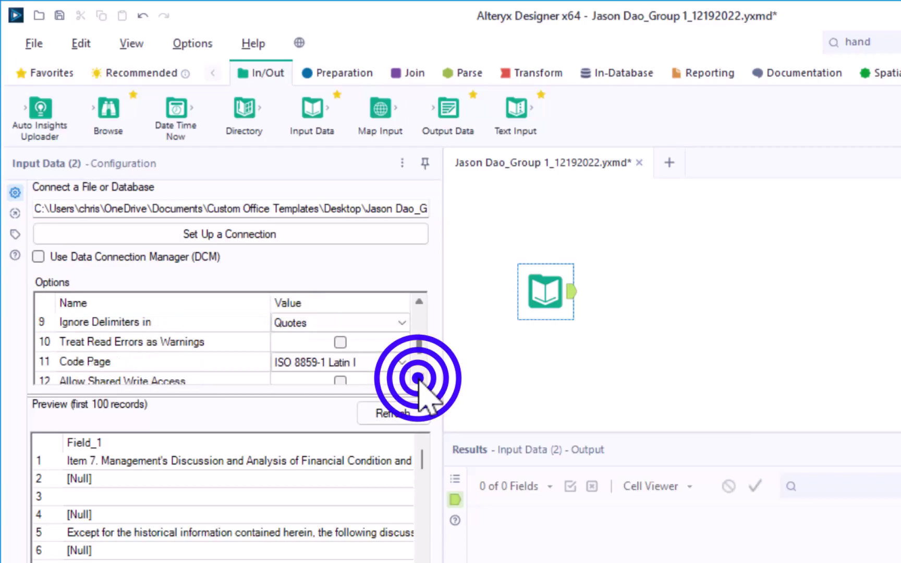
{"action": "left_click", "coordinate": [340, 343]}
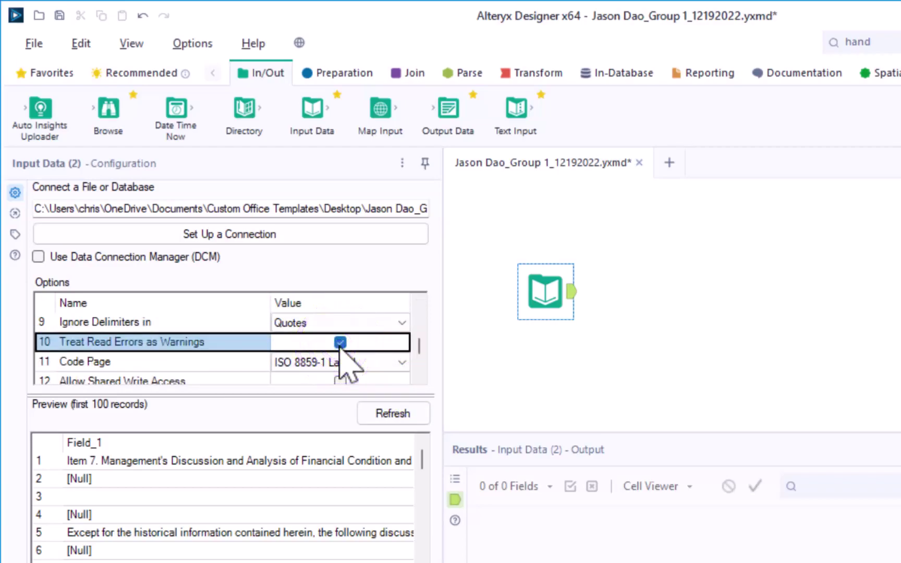
{"action": "left_click", "coordinate": [418, 377]}
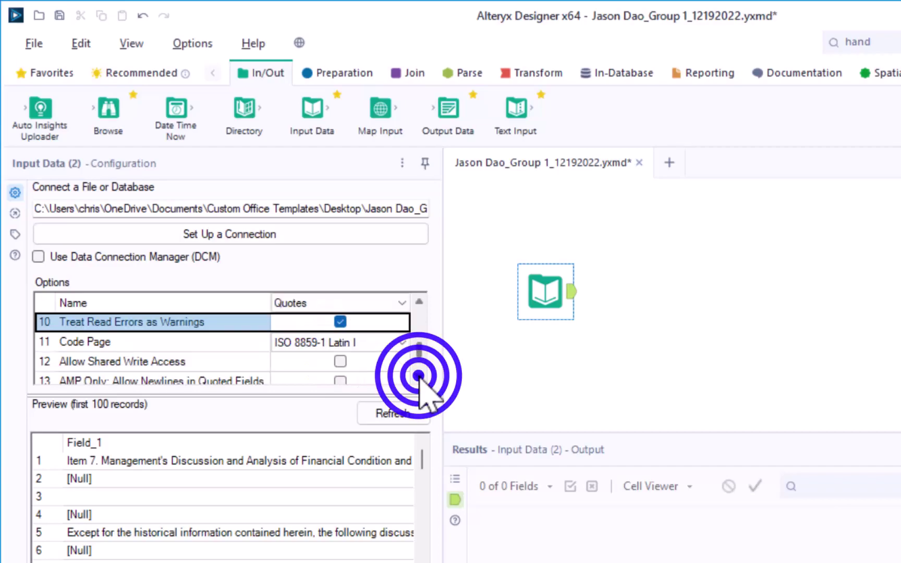
{"action": "left_click", "coordinate": [419, 376]}
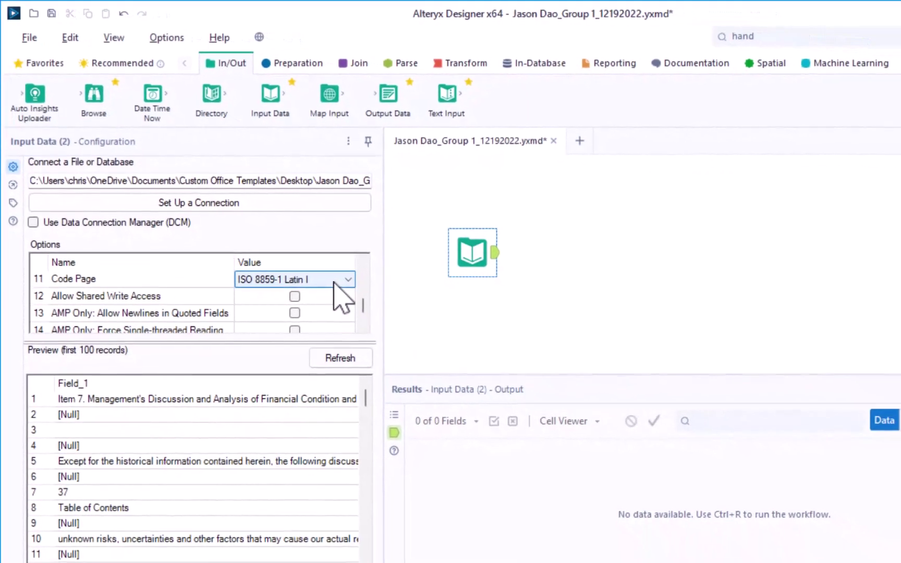
{"action": "left_click", "coordinate": [311, 260]}
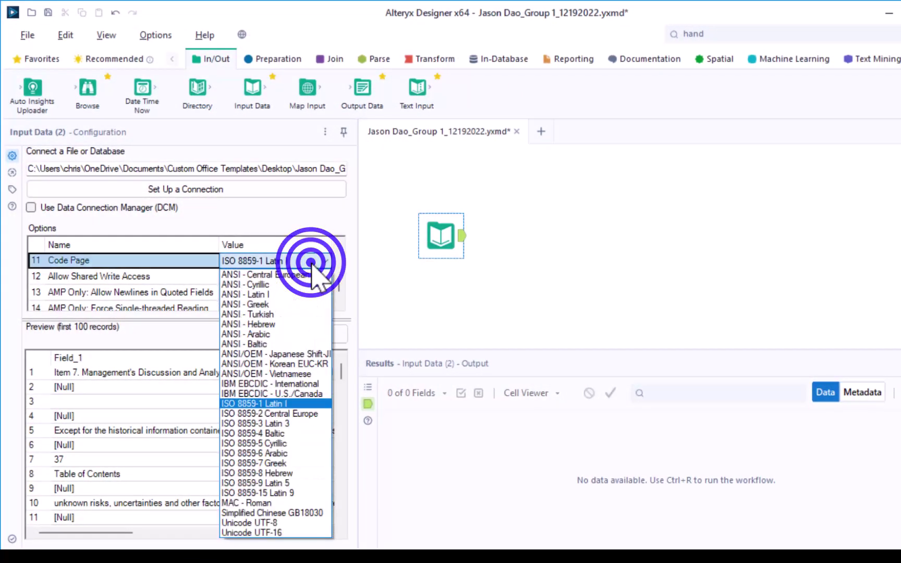
{"action": "left_click", "coordinate": [292, 523]}
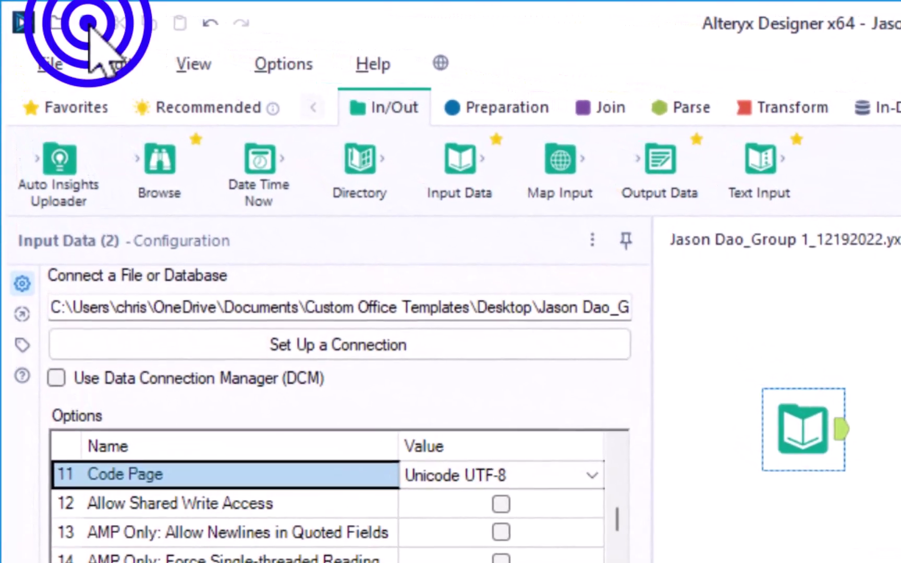
Run the workflow and view the Input Data output: 428 records with Field_1 and FileName
{"action": "left_click", "coordinate": [900, 241]}
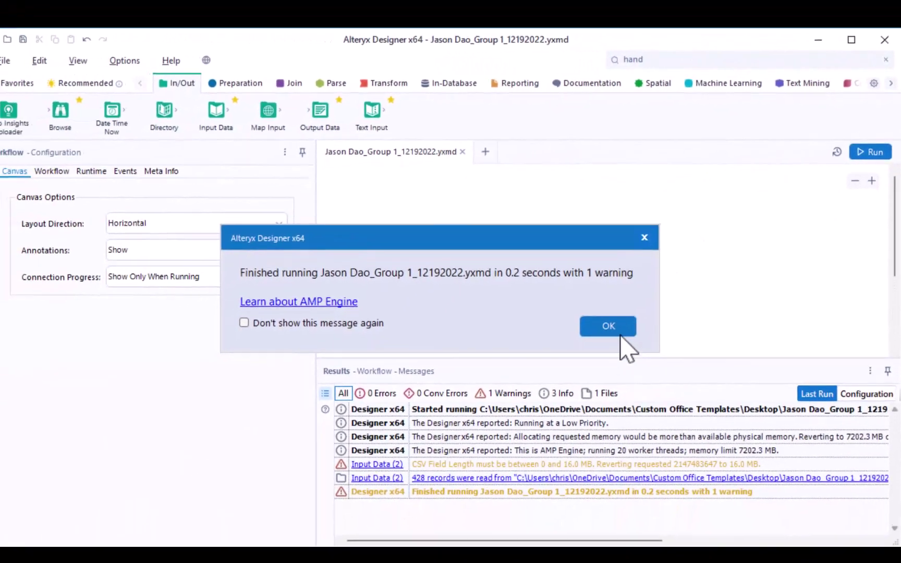
{"action": "left_click", "coordinate": [620, 332]}
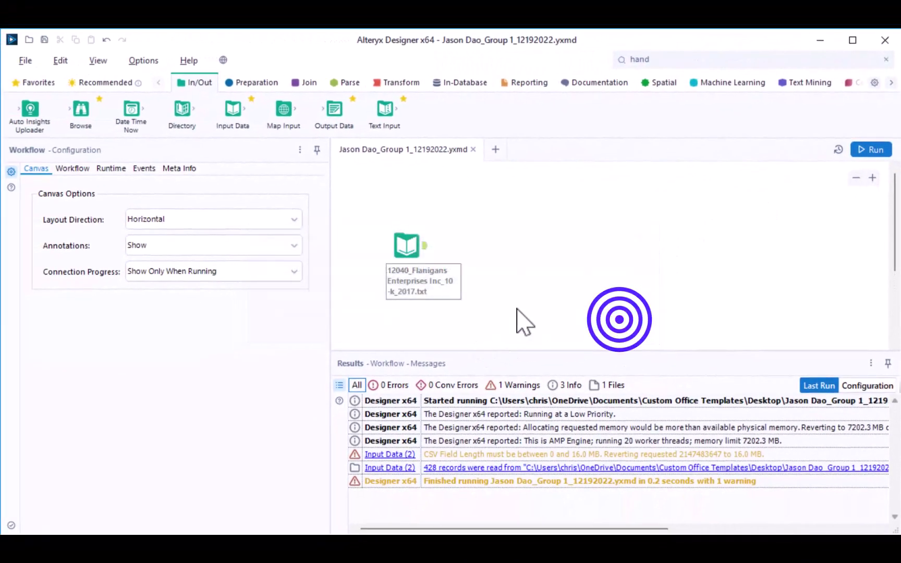
{"action": "left_click", "coordinate": [424, 244]}
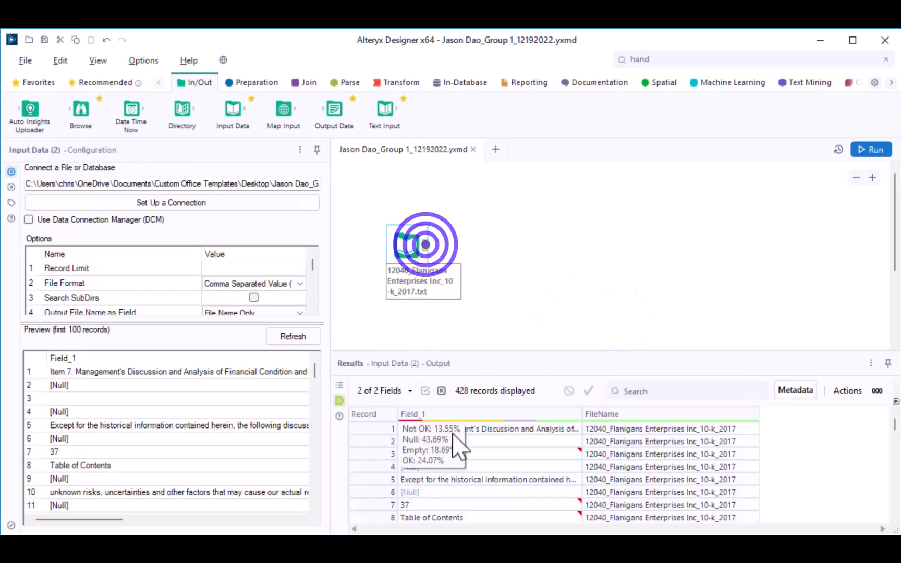